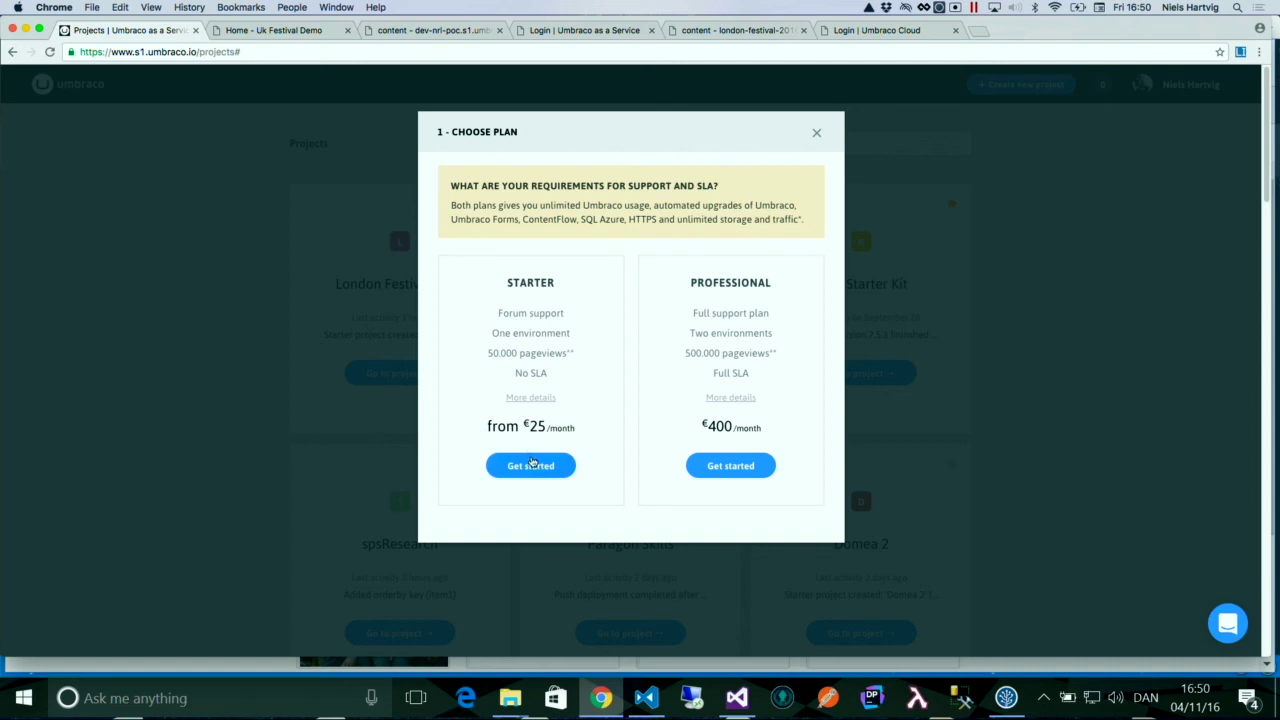
- Choose the Starter plan, name the project 'This is cool' and accept the terms of use
left_click(532, 464)
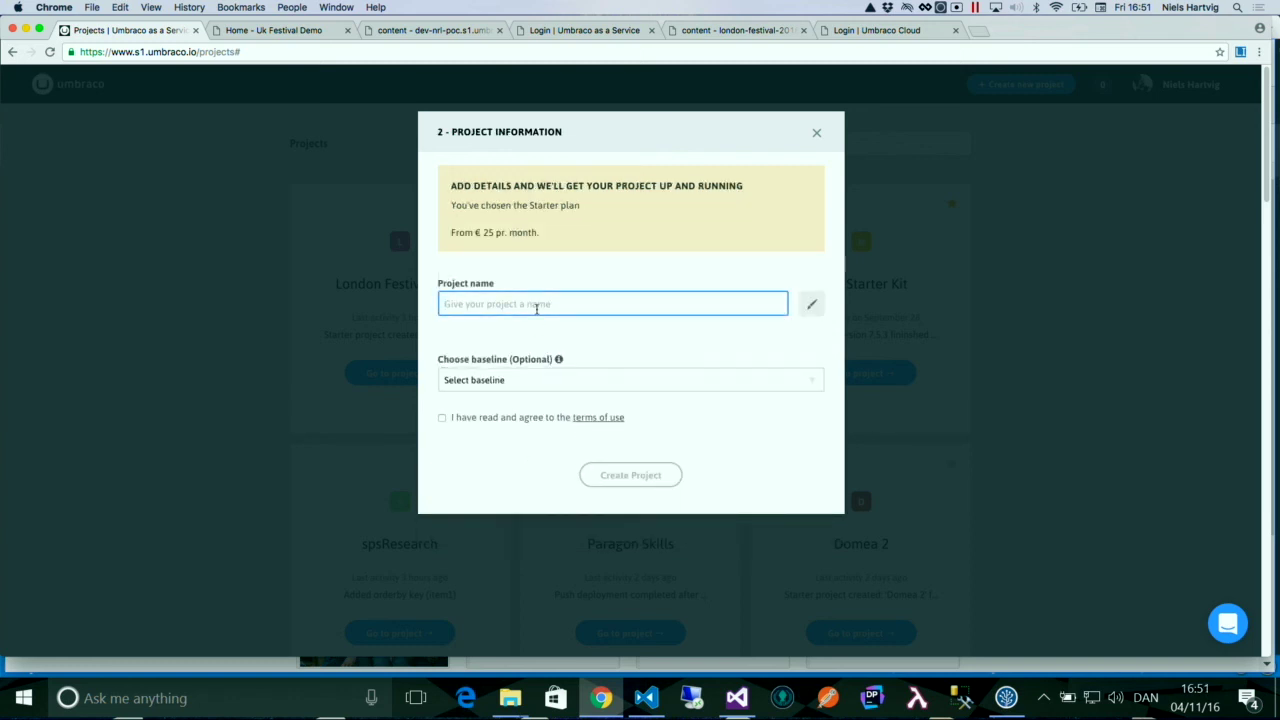
type("This is cool")
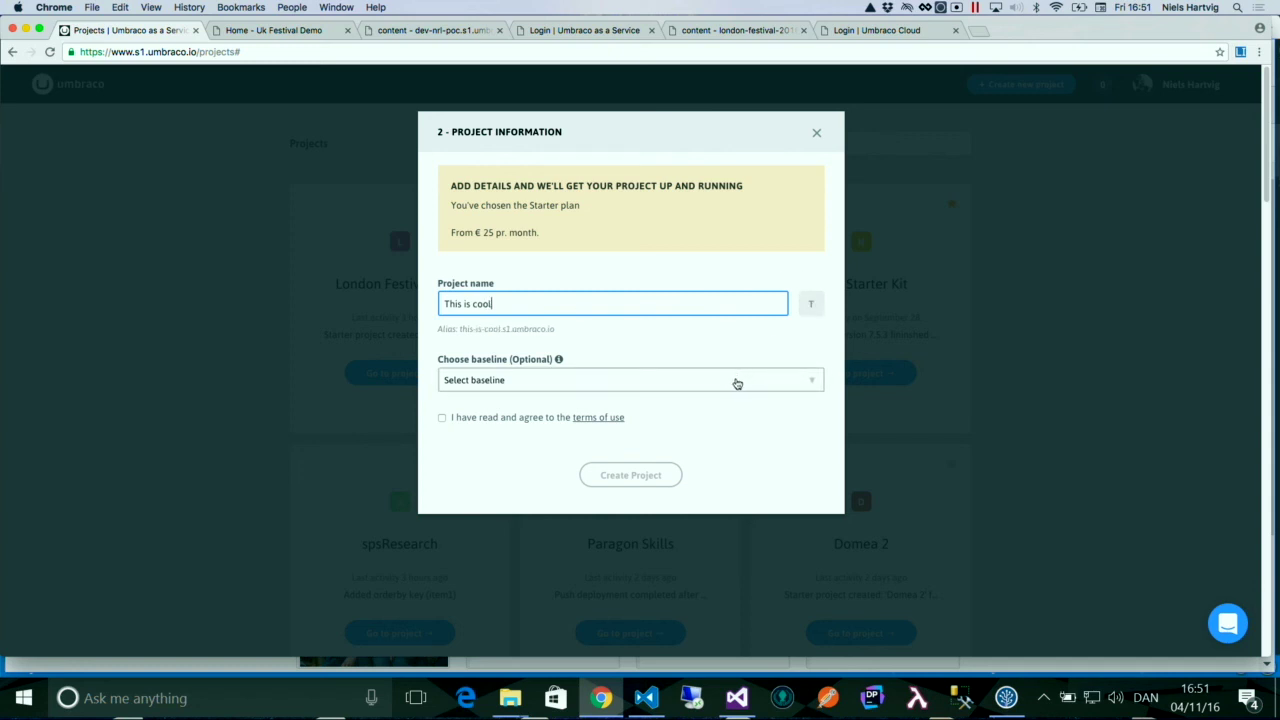
left_click(533, 420)
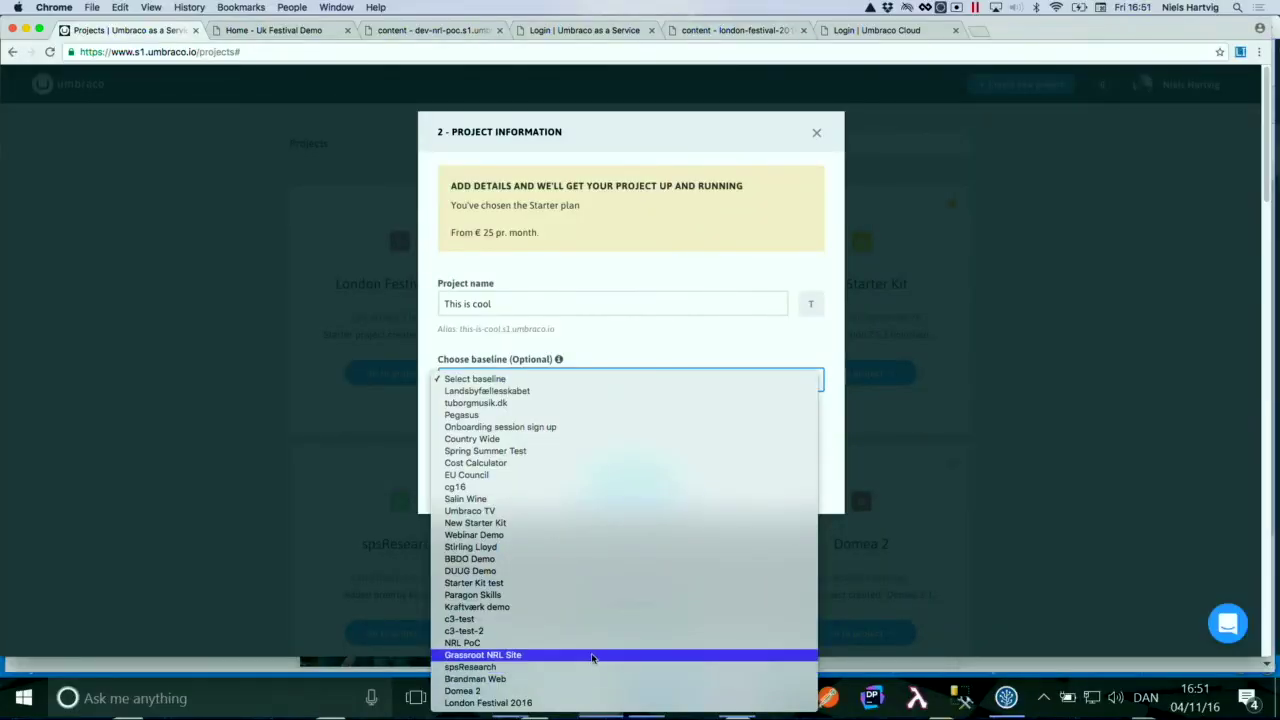
- Try Grassroot NRL Site as baseline, then clear it and create 'This is cool' with no baseline
left_click(591, 655)
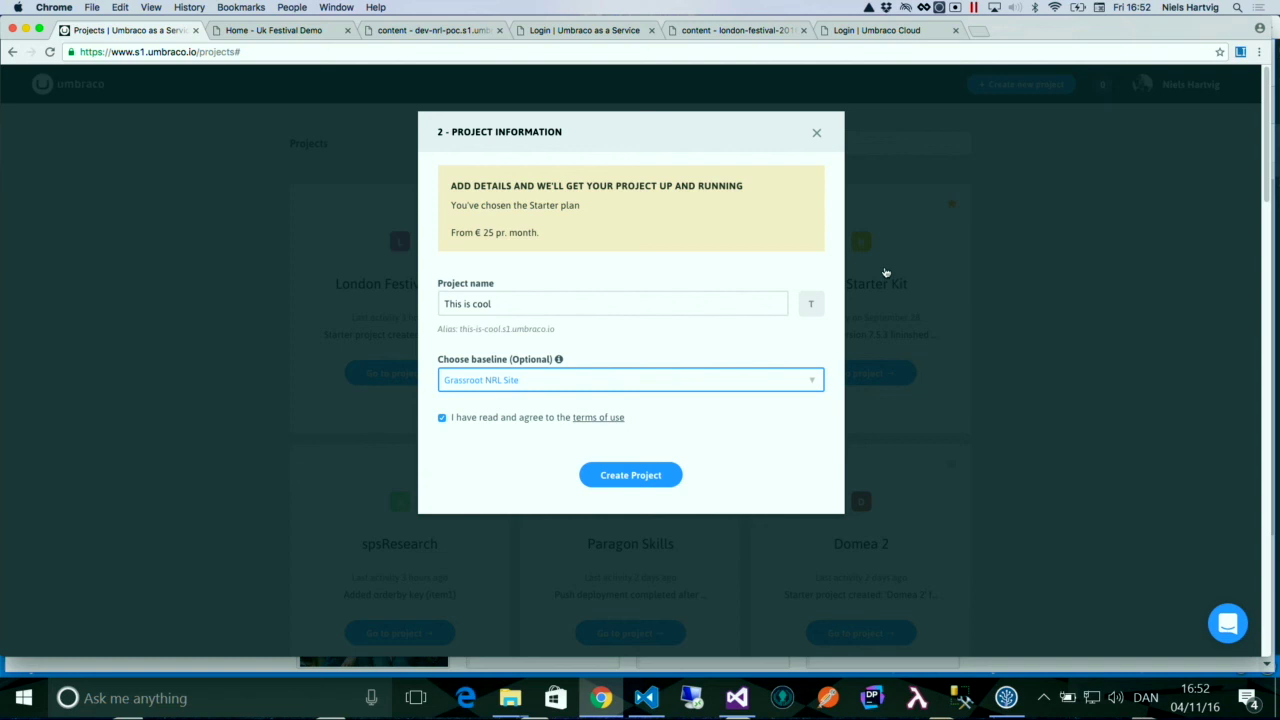
left_click(741, 383)
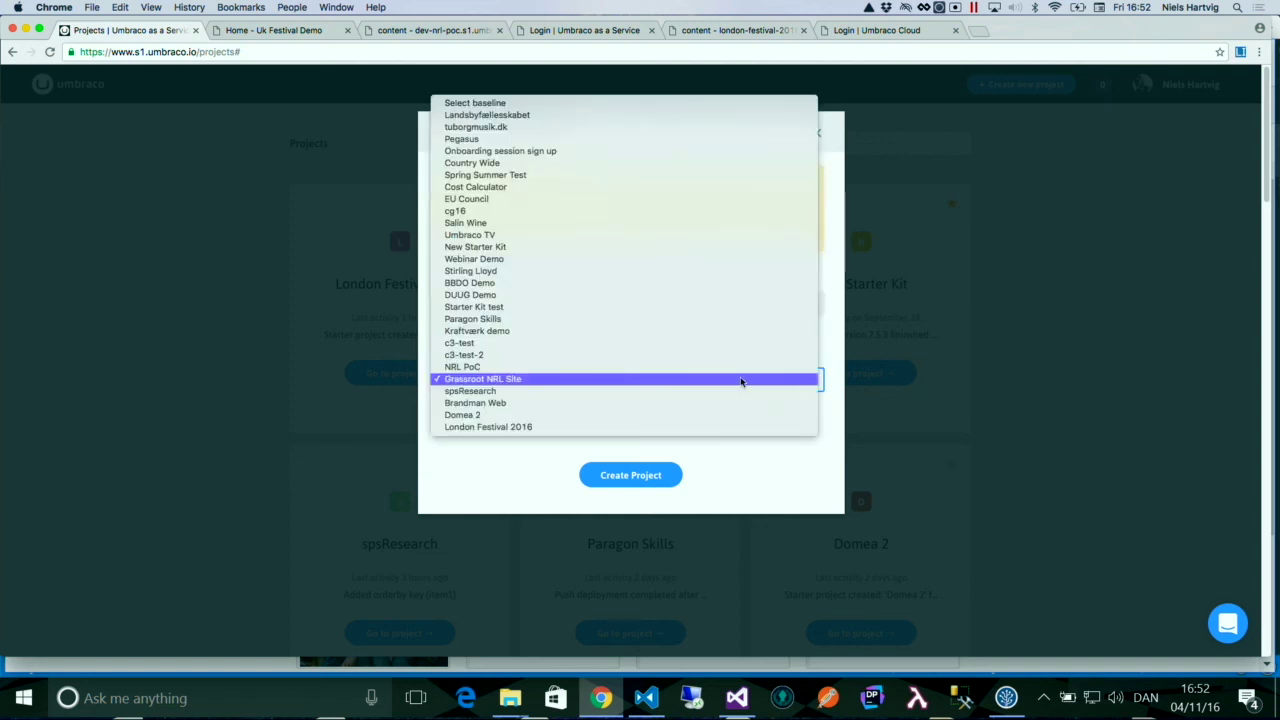
left_click(603, 103)
left_click(625, 482)
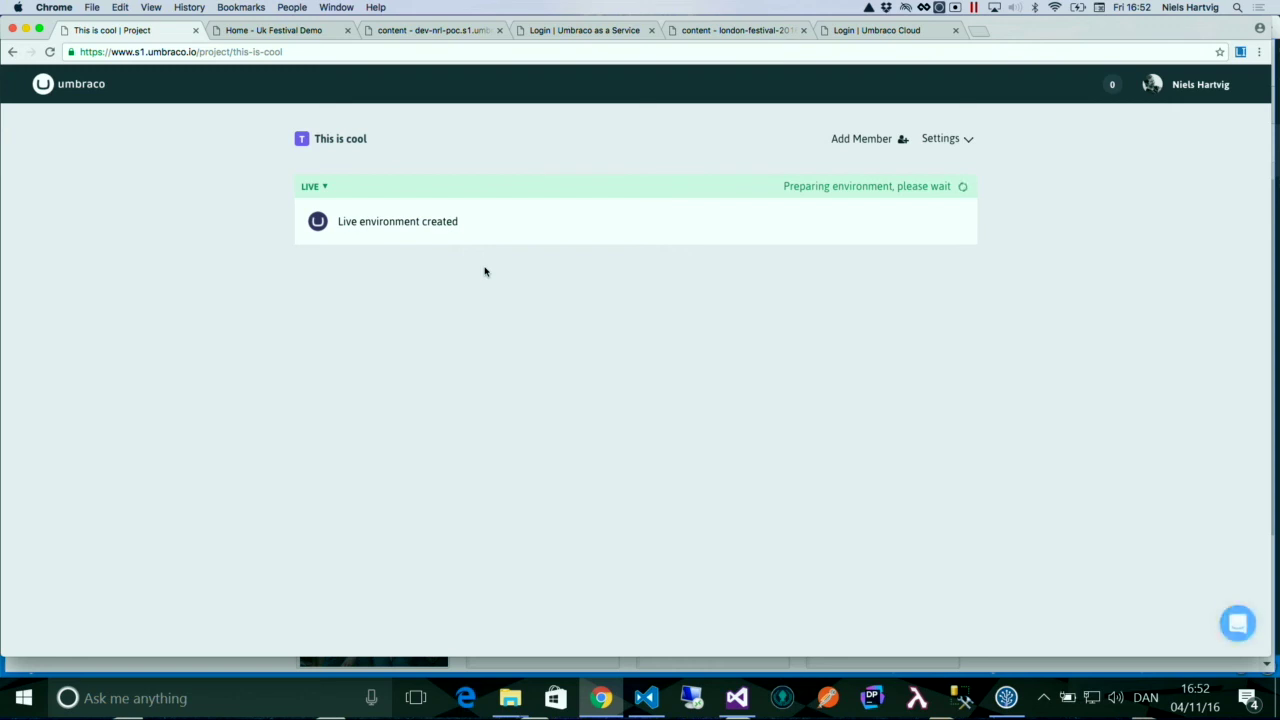
- Glance at the Uk Festival Demo tab, then return to the dev-nrl-poc content workspace
left_click(300, 30)
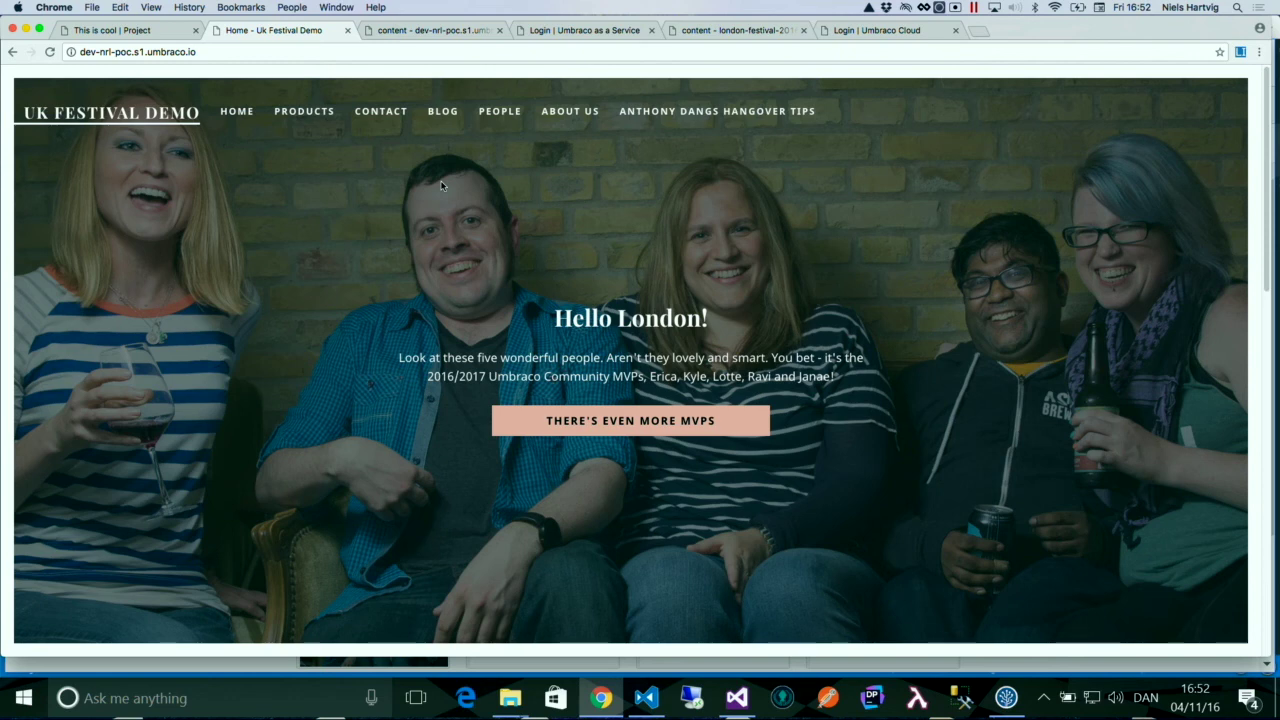
left_click(394, 31)
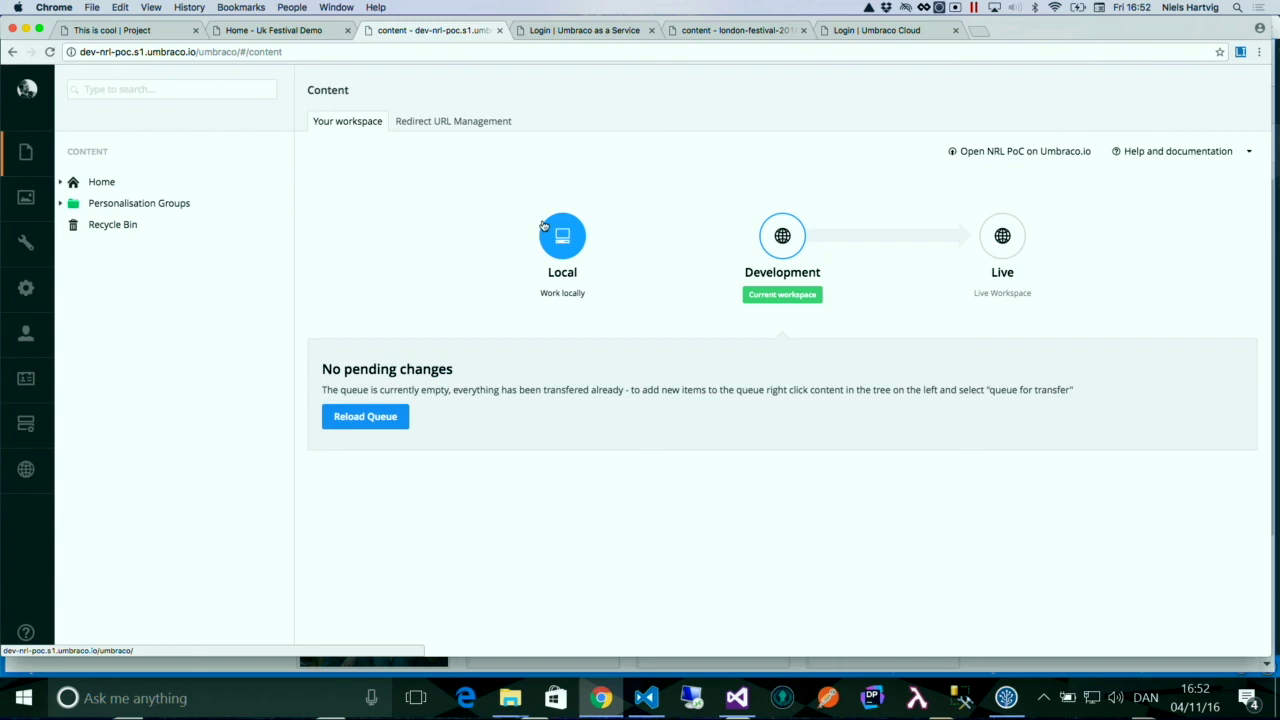
- Reveal the Local workspace options: Visual Studio, Grunt or Gulp, or Connect with git
left_click(543, 226)
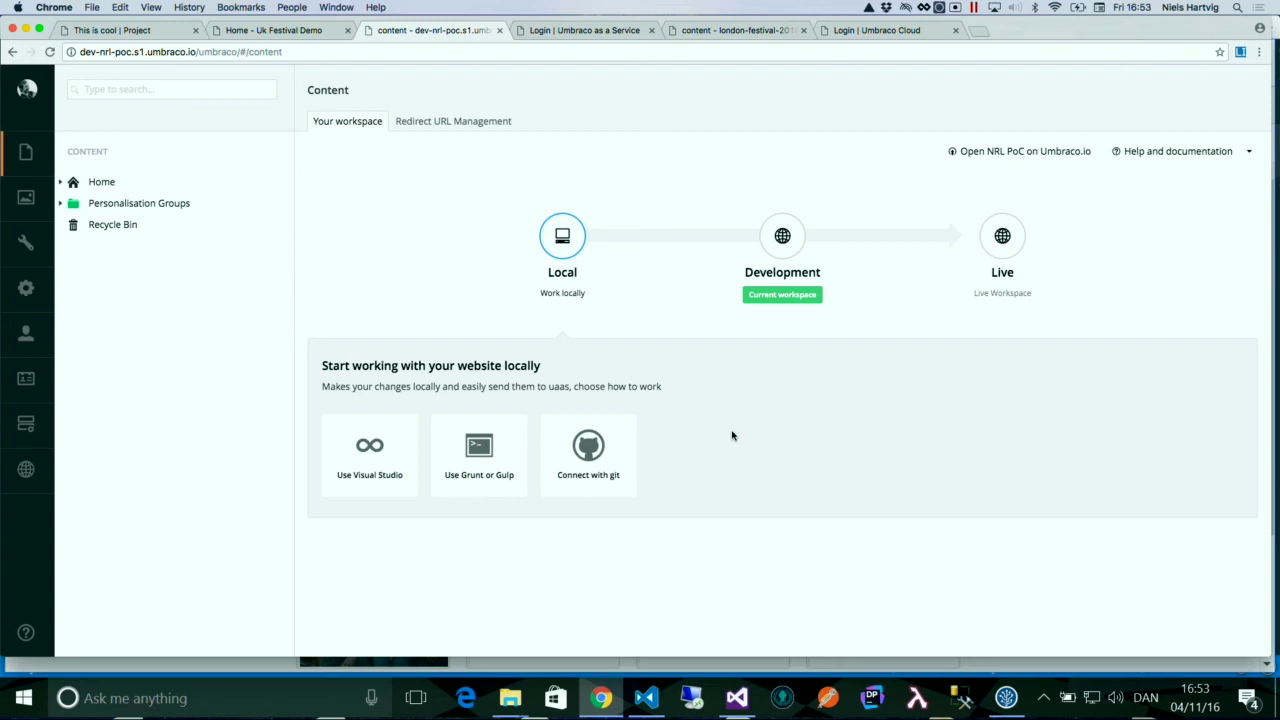
key("cmd+Tab")
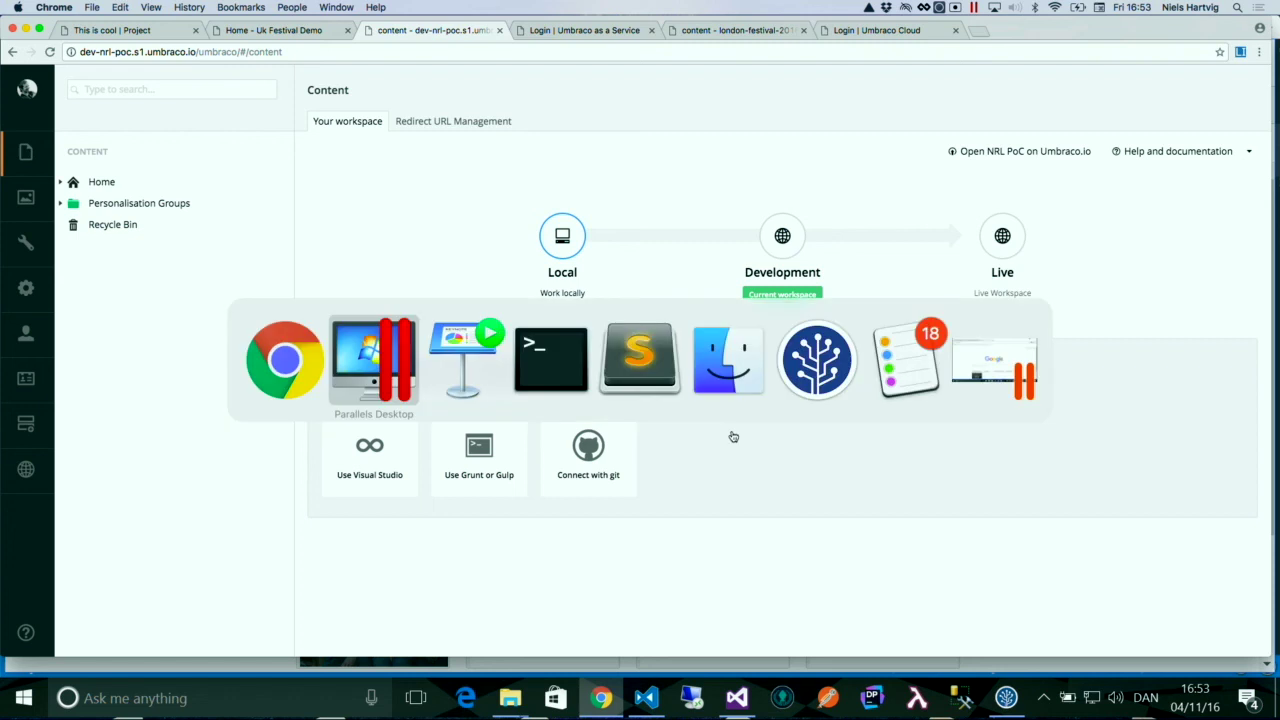
key("alt+Tab")
key("alt+Tab")
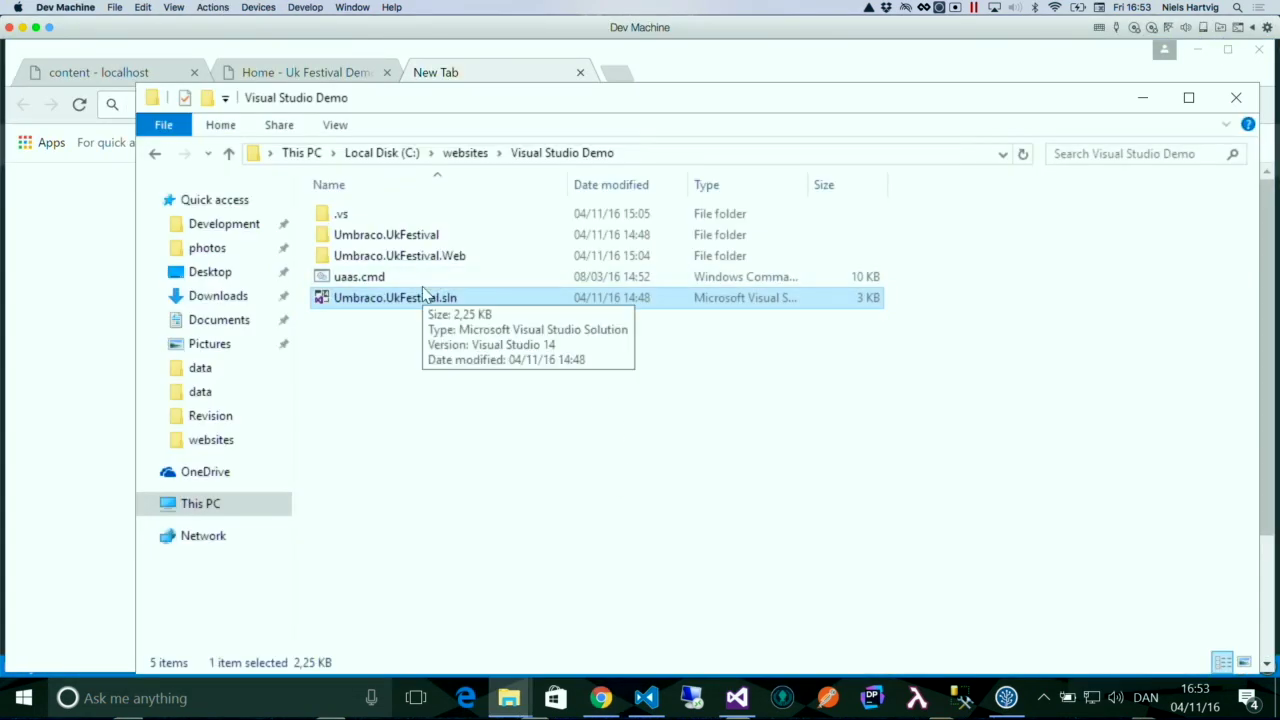
left_click(415, 280)
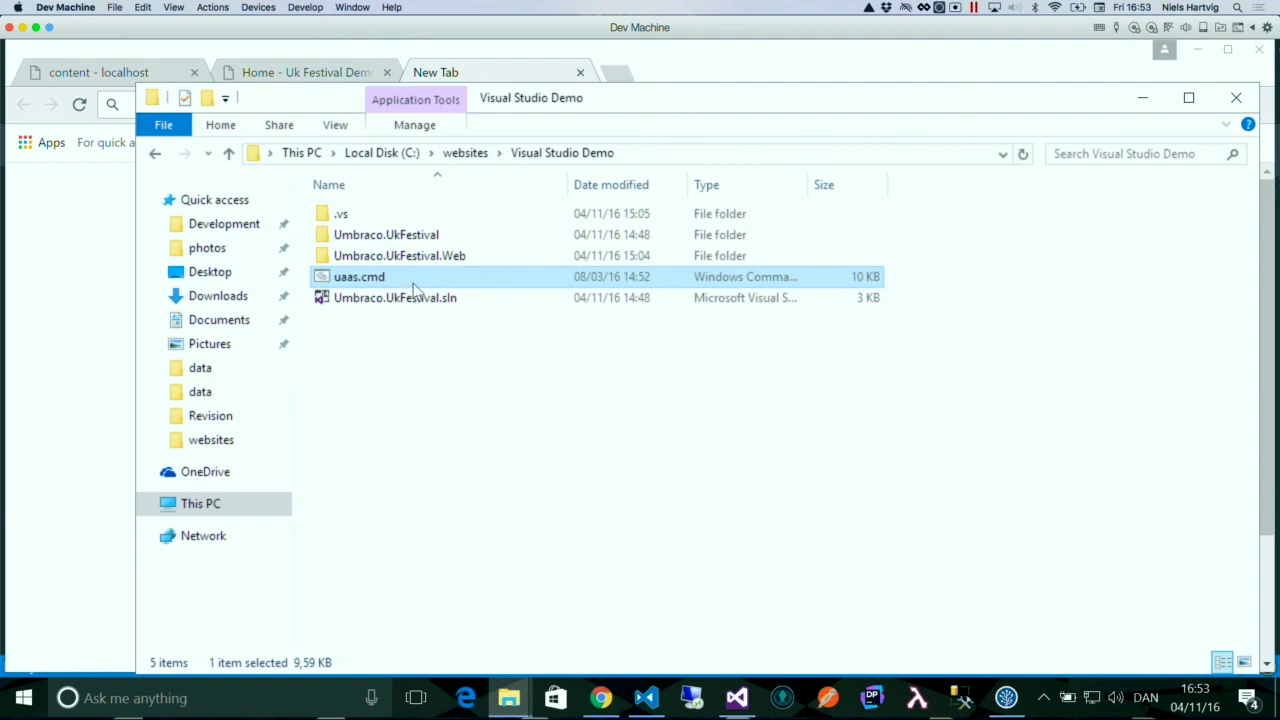
left_click(737, 697)
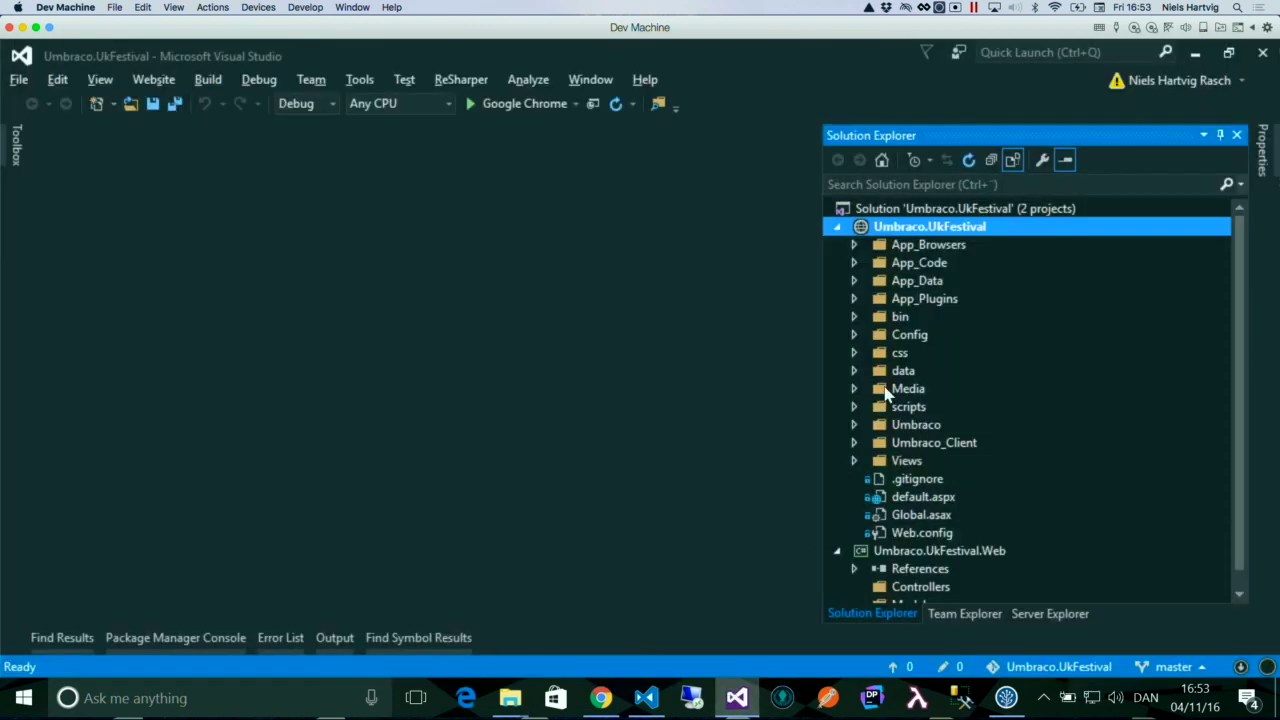
scroll(990, 316, "down", 1)
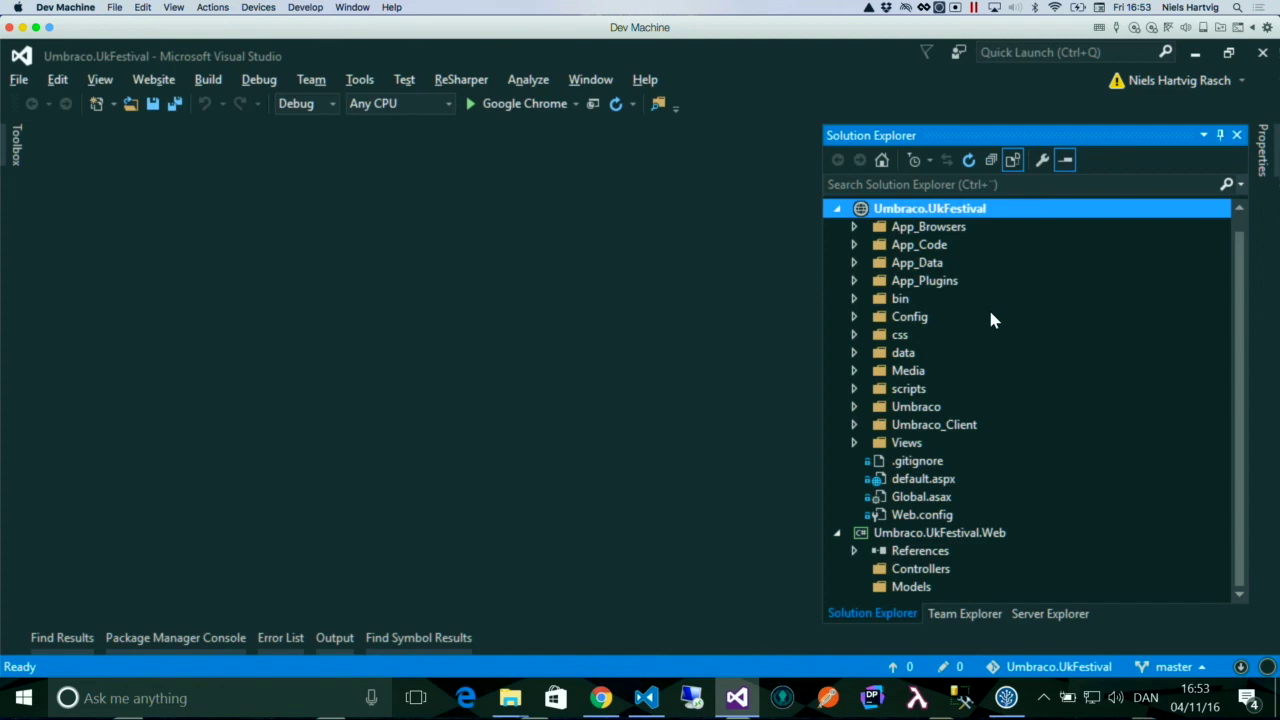
key("super+Tab")
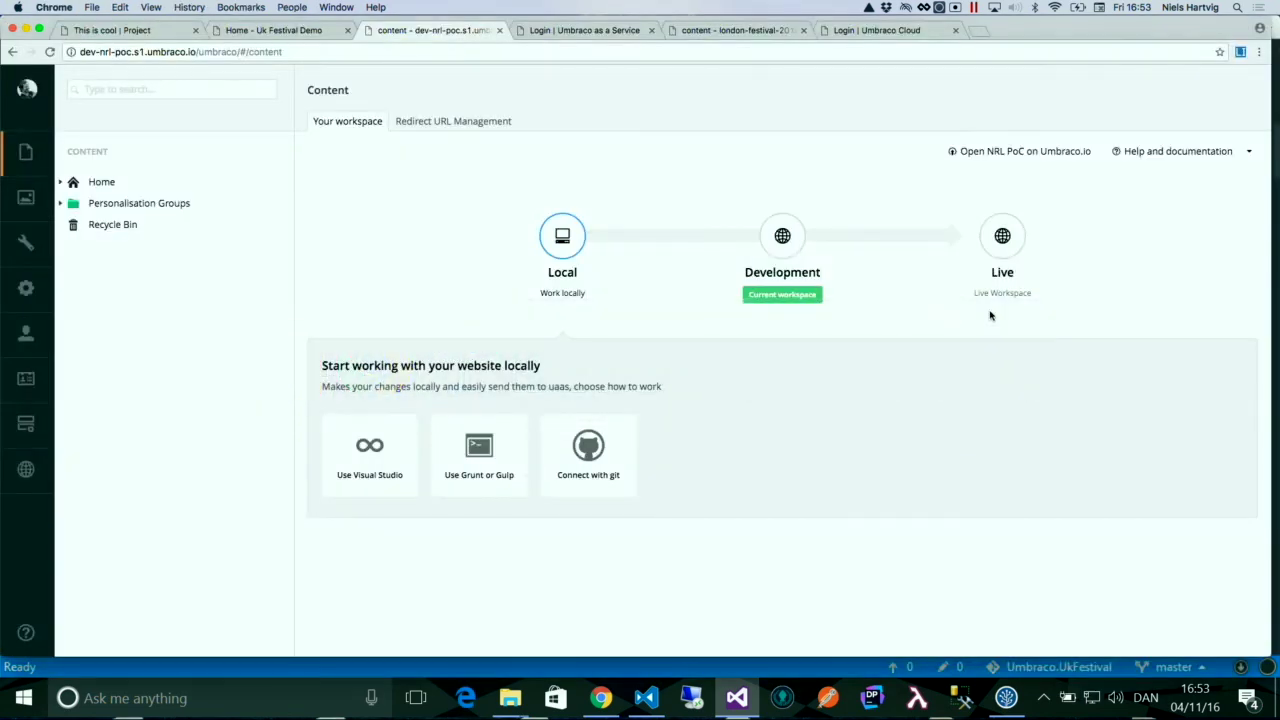
- Show the Grunt or Gulp instructions and run 'uaas watch' in the london-demo folder
left_click(480, 462)
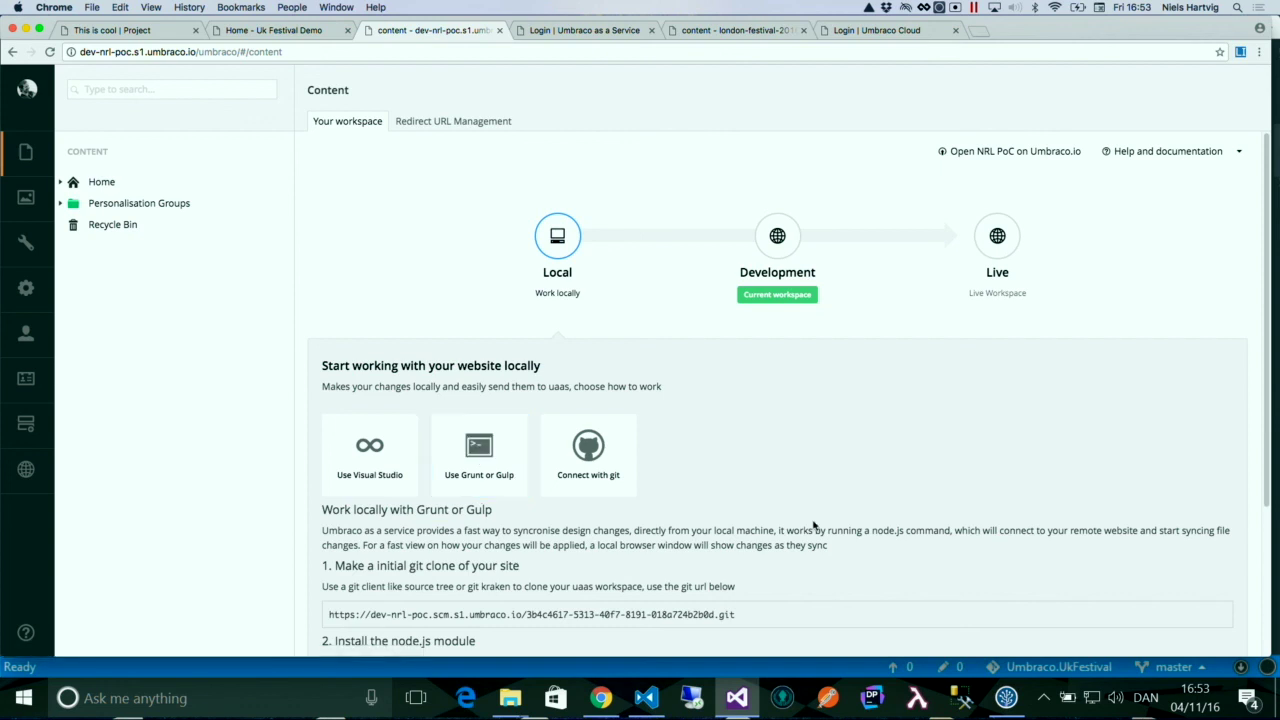
key("super+Tab")
key("super+Tab")
key("super+Tab")
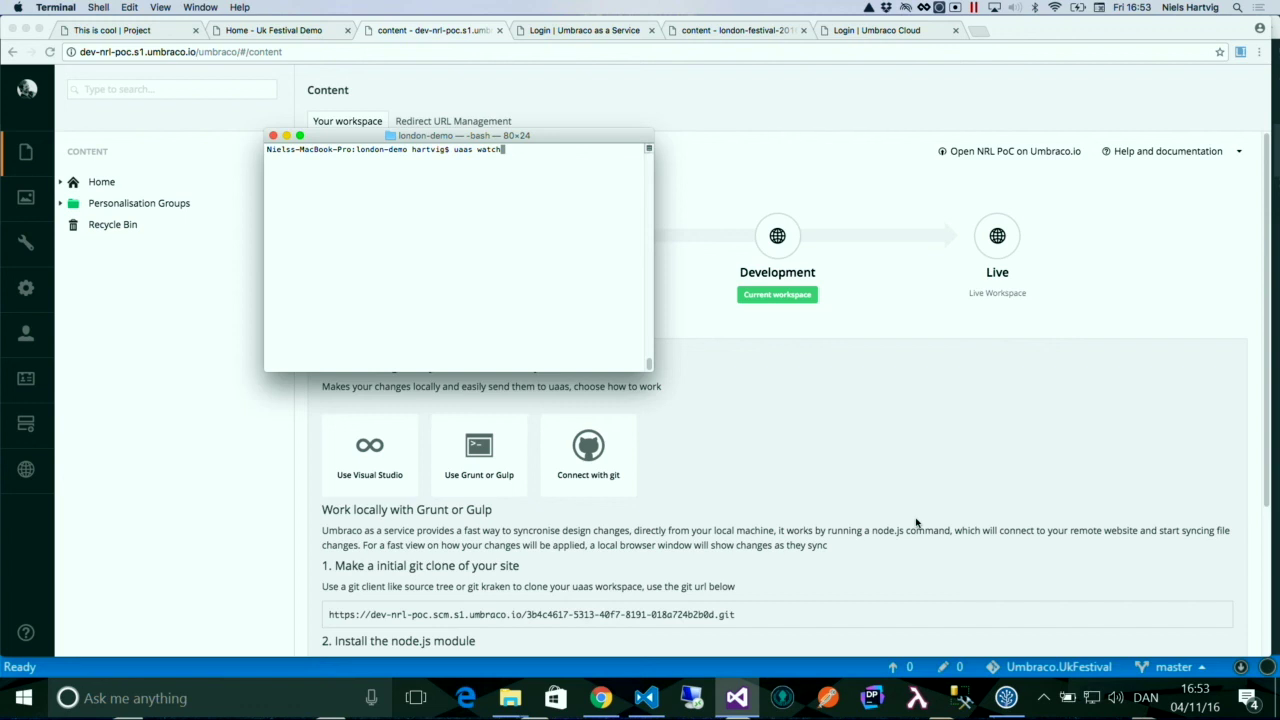
key("Return")
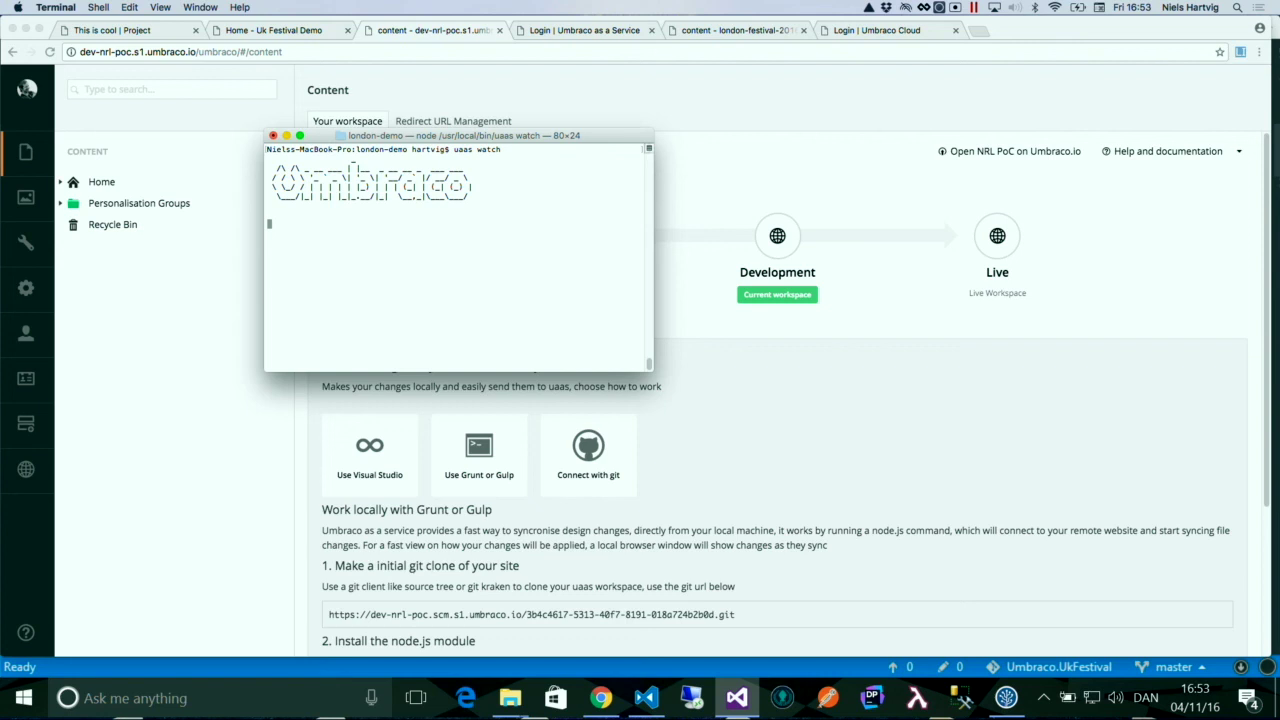
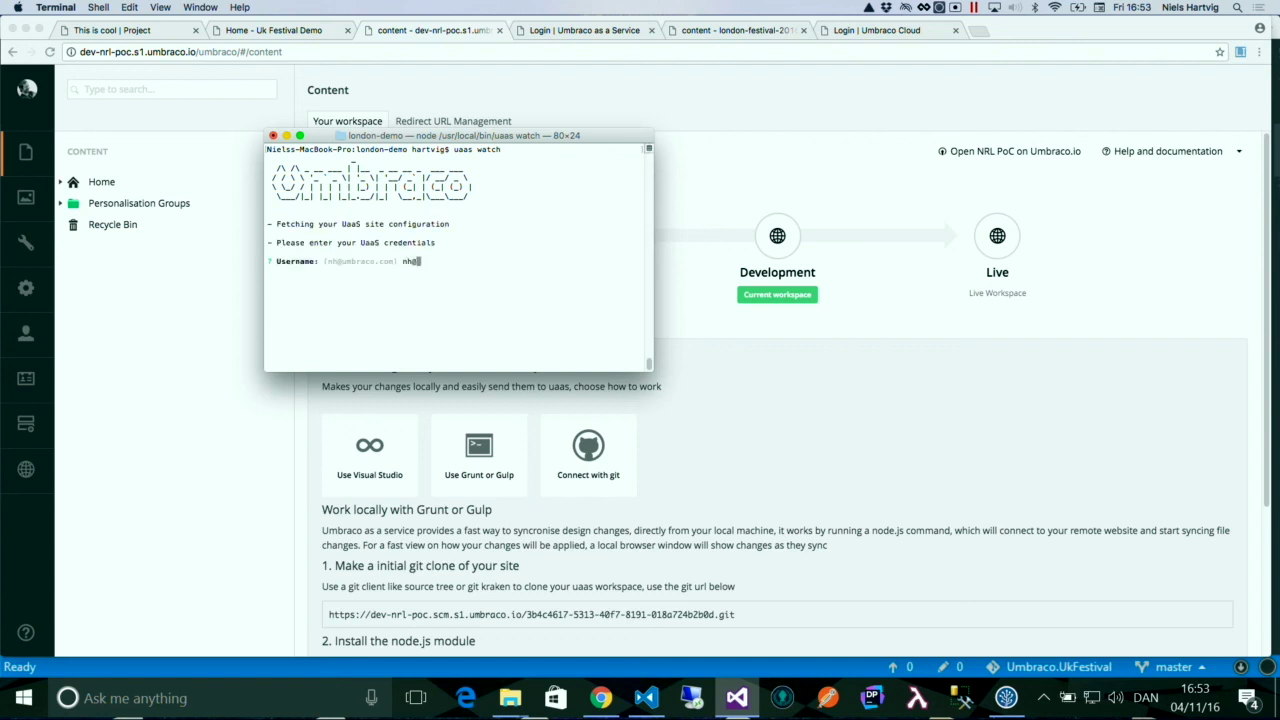
- Sign in to uaas watch with the Umbraco account username and password
key("Return")
type("********")
key("Return")
key("Return")
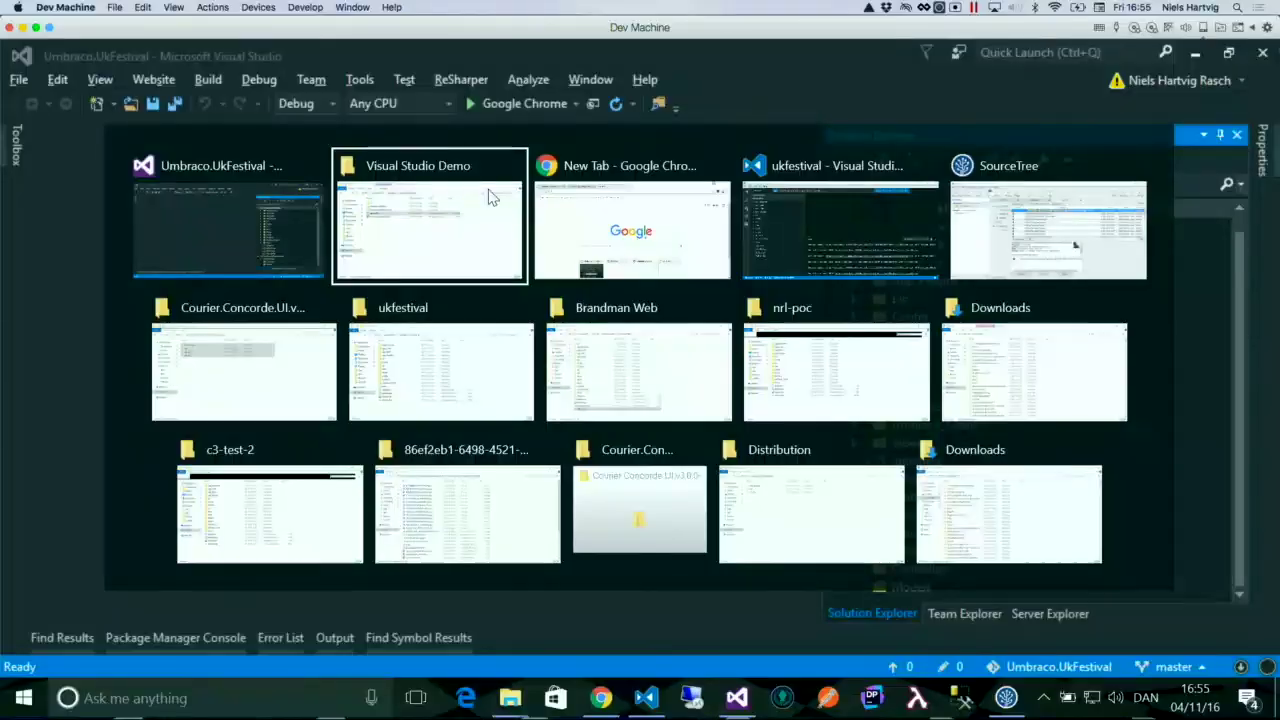
- Check the local festival site, then expand Home in the localhost content tree to list its pages
key("alt+Tab")
key("alt+Tab")
key("alt+shift+Tab")
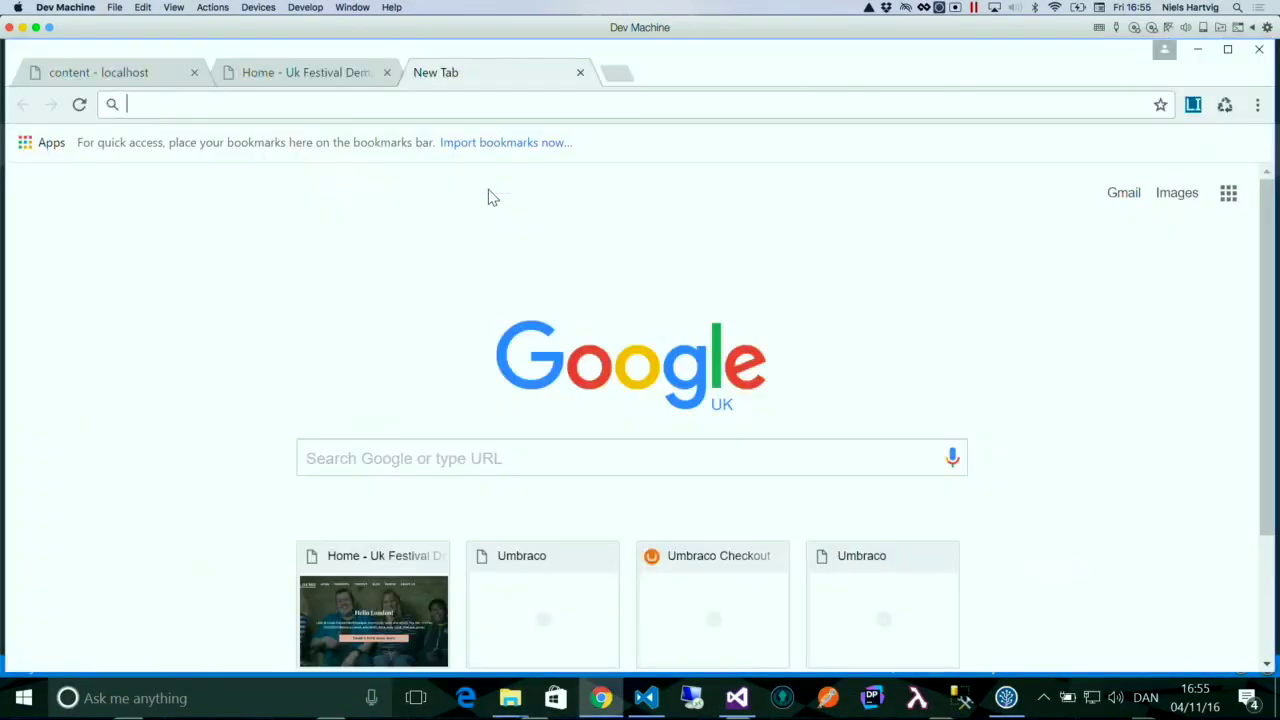
left_click(240, 72)
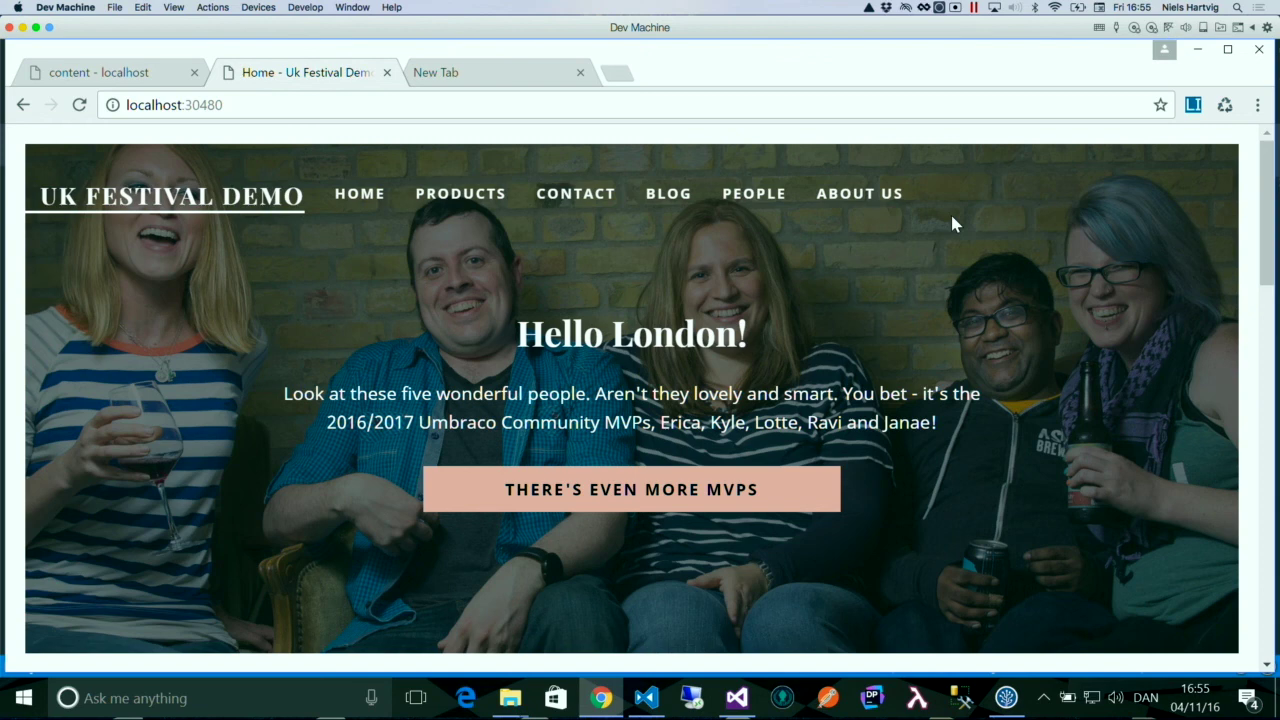
left_click(88, 72)
left_click(94, 300)
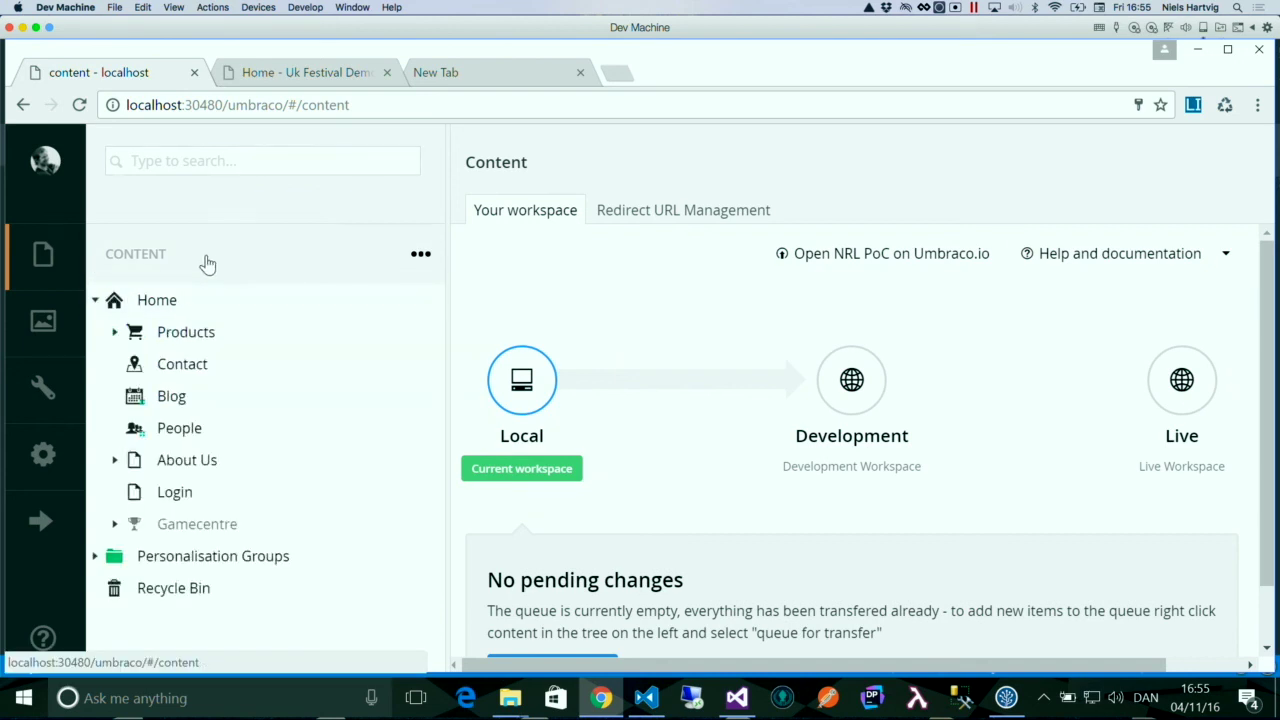
- Restore the local site's content, media and data from the Development environment (288 items)
right_click(205, 258)
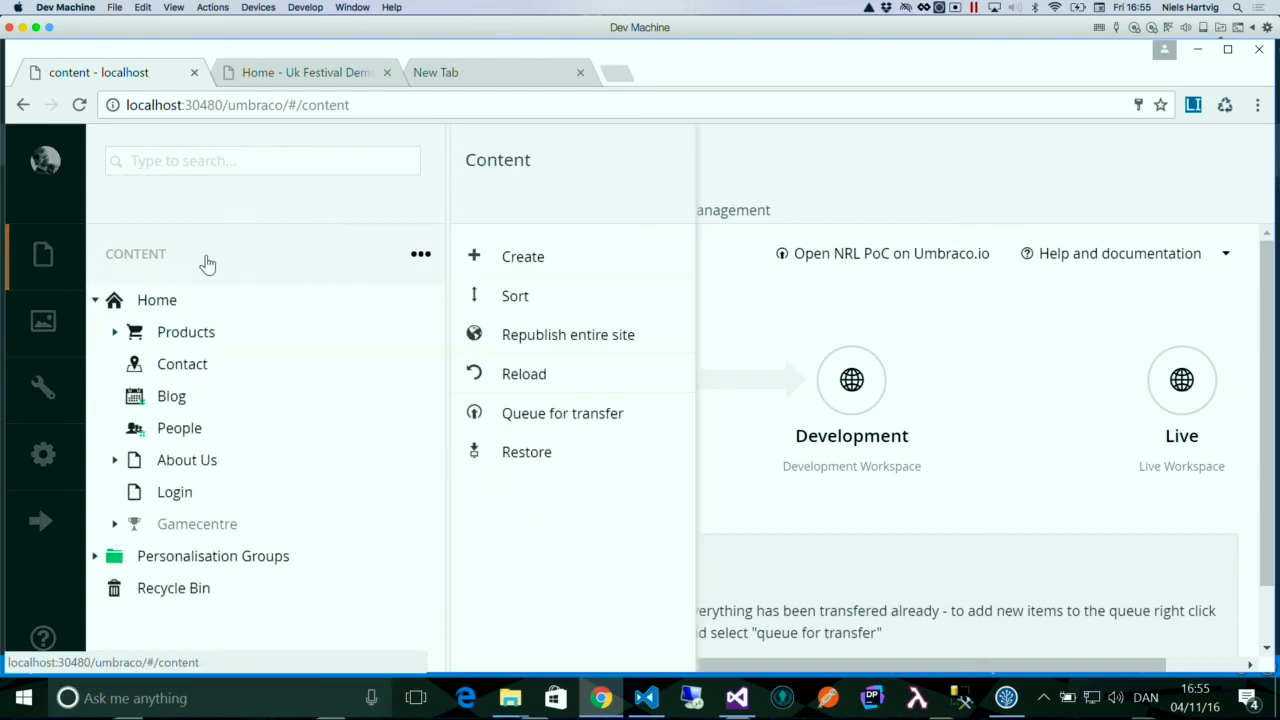
left_click(524, 452)
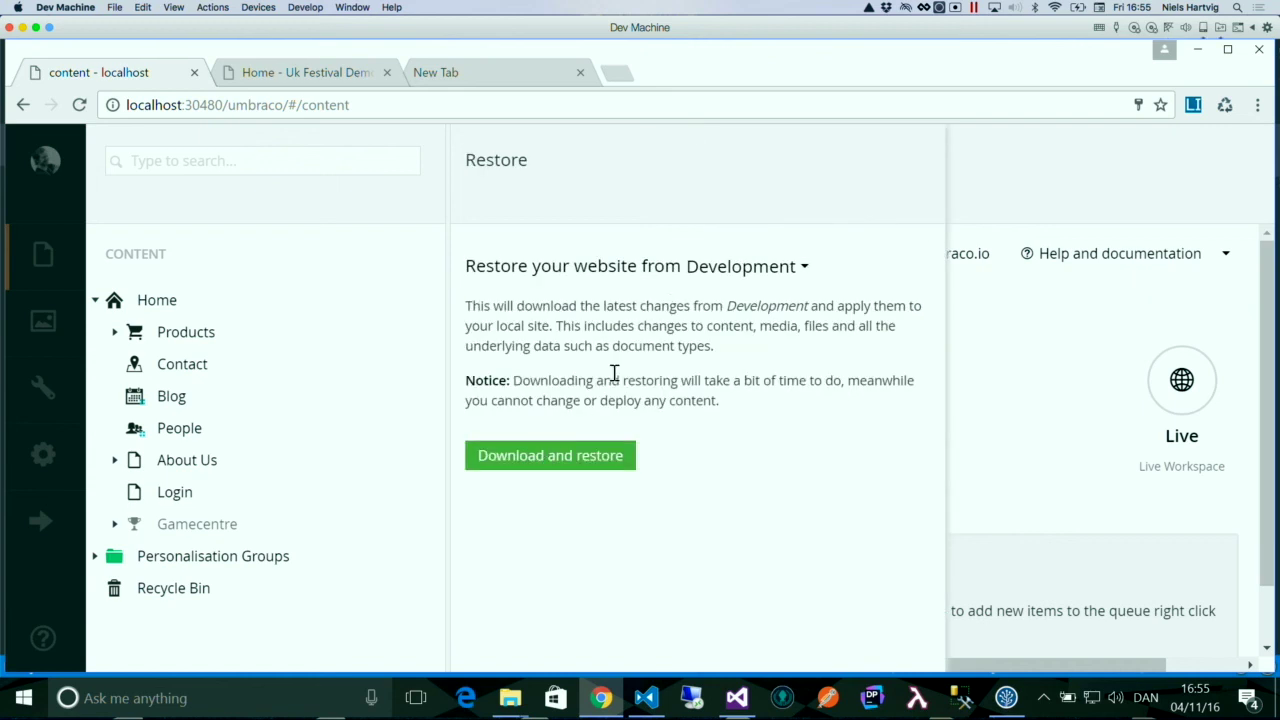
left_click(735, 275)
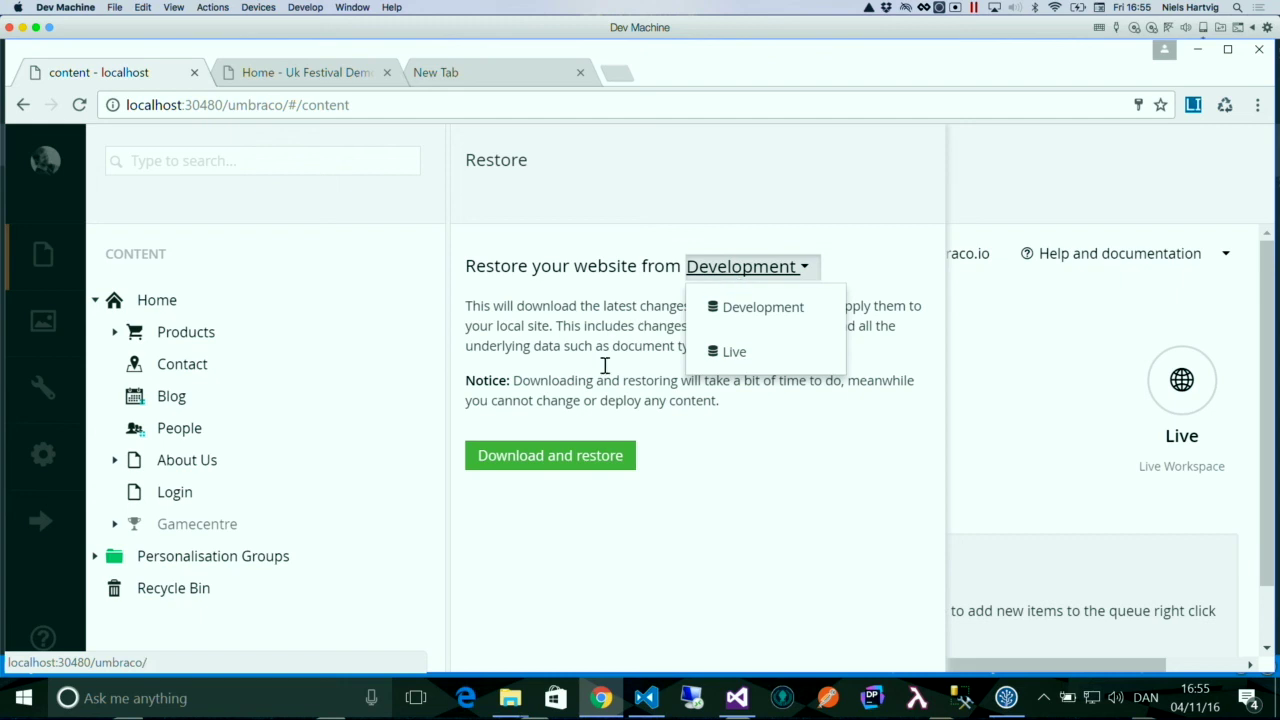
left_click(591, 455)
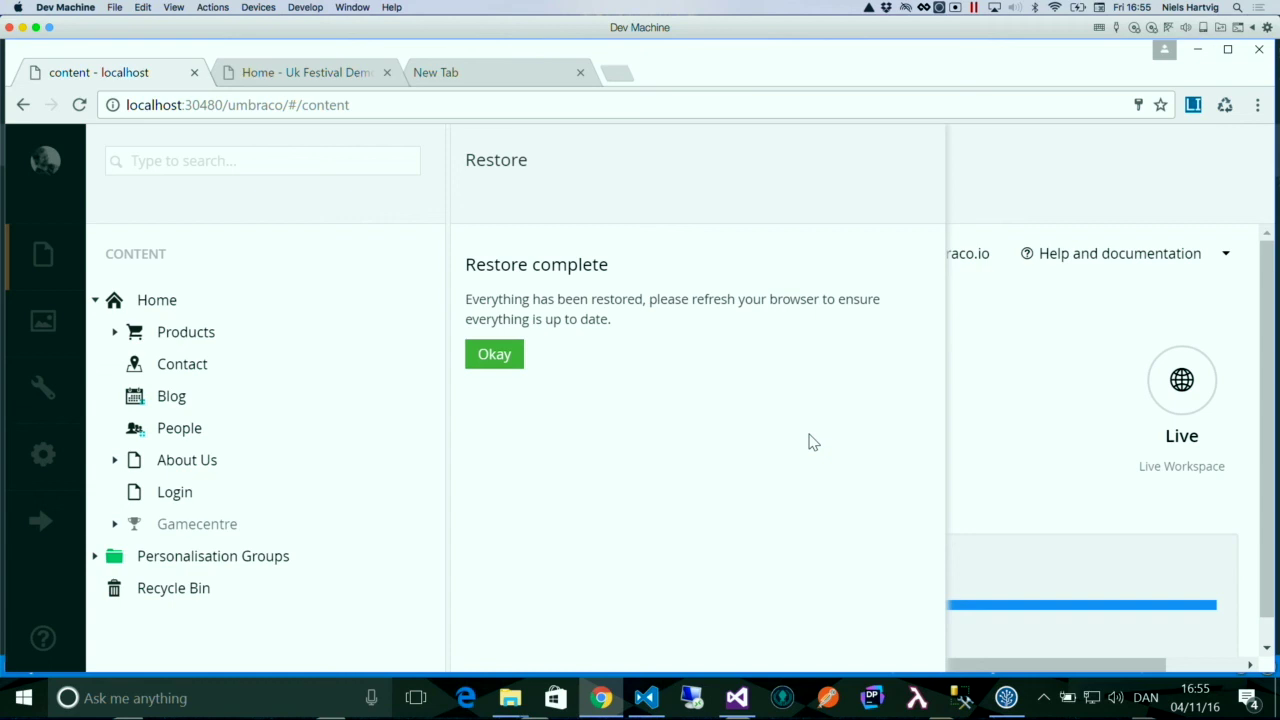
- Dismiss the restore message and reload Home's children to reveal the new pages
left_click(497, 356)
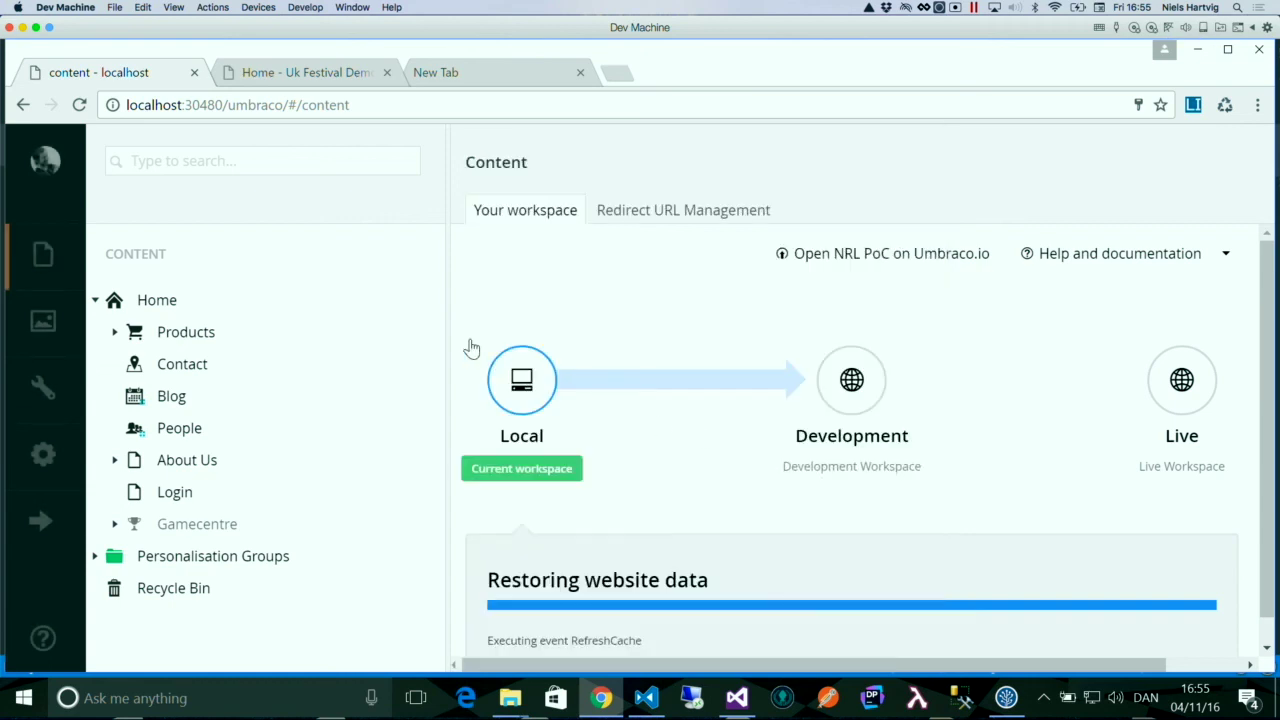
right_click(149, 301)
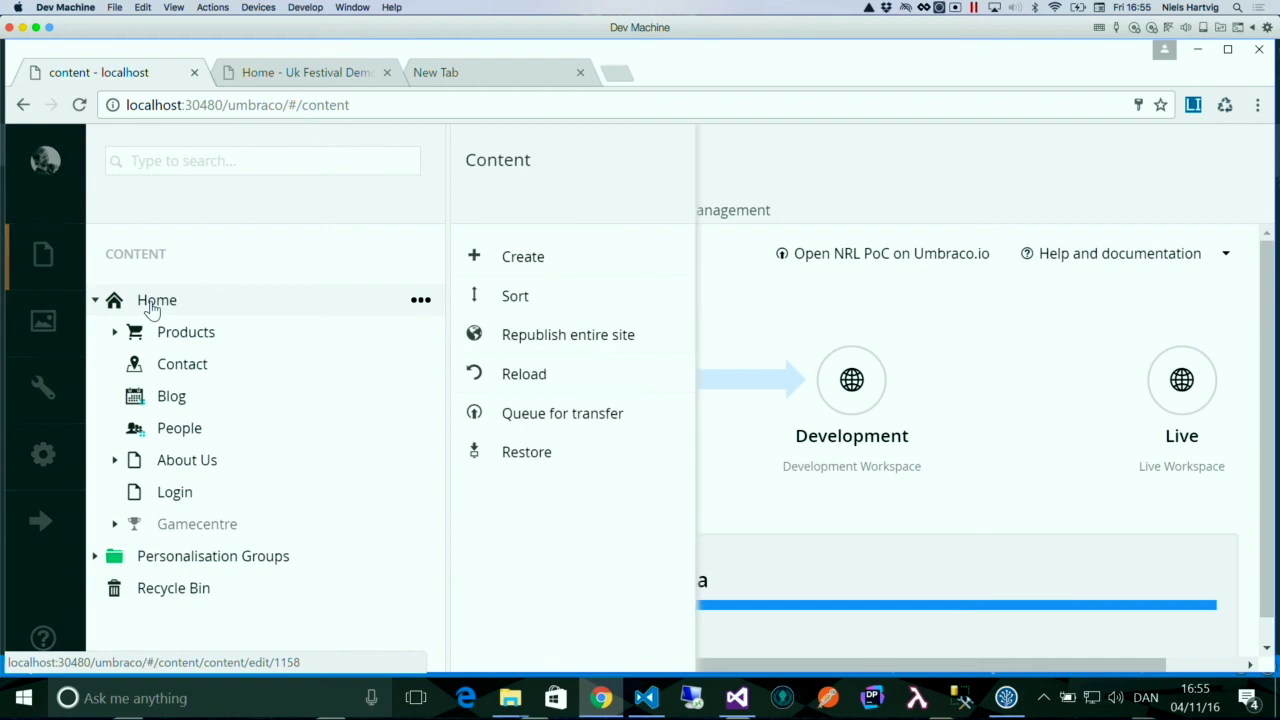
scroll(555, 530, "down", 3)
left_click(545, 611)
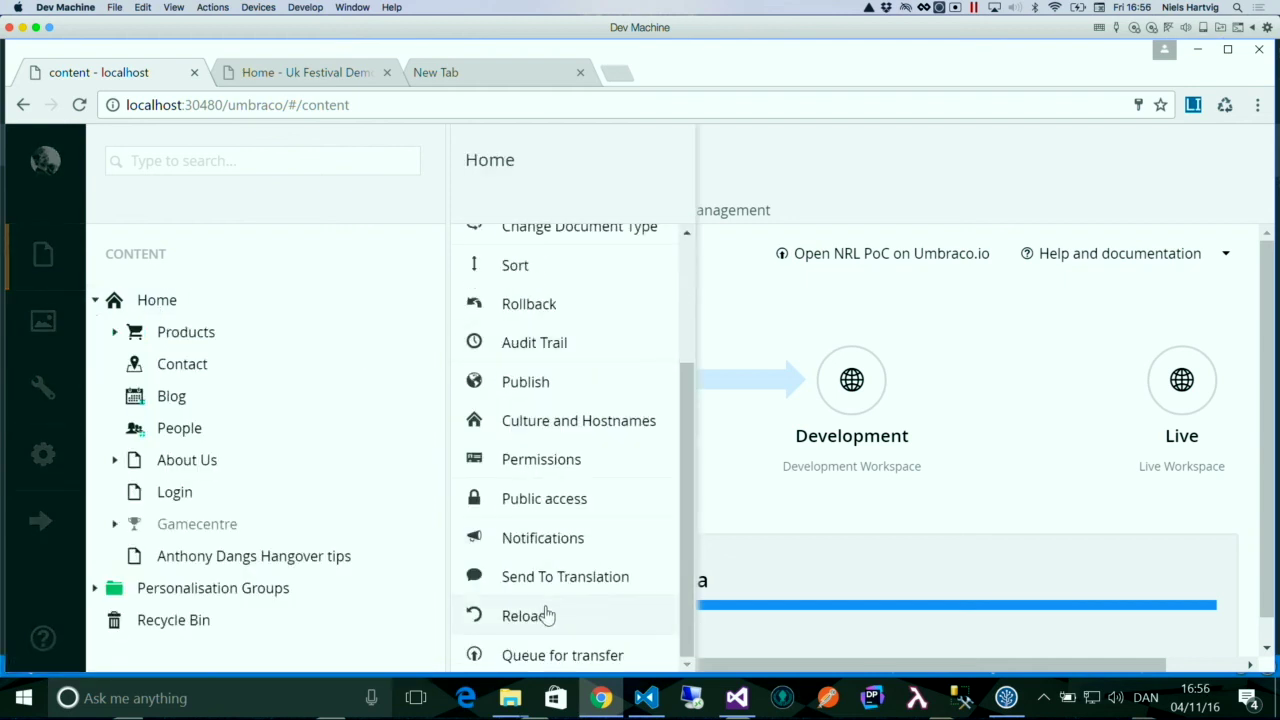
- Open the Hangover tips page, read through its article, then view the Cloud dev site in Chrome
left_click(260, 566)
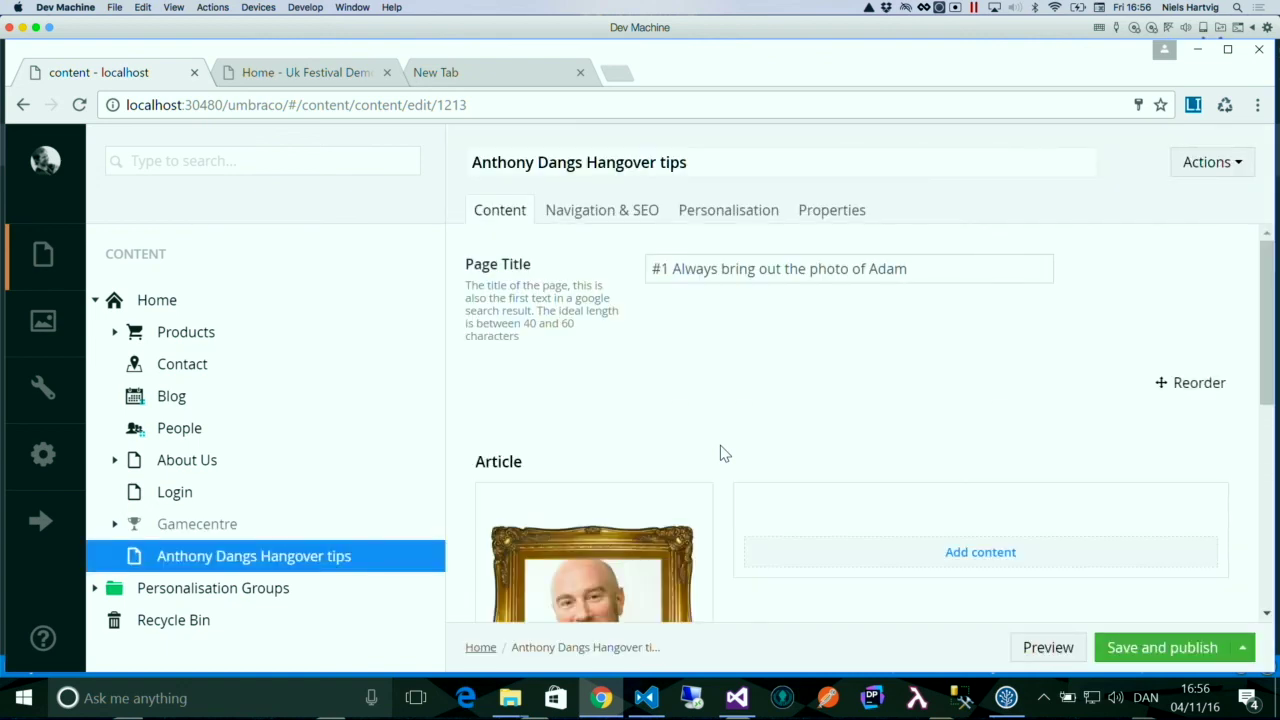
scroll(725, 453, "down", 2)
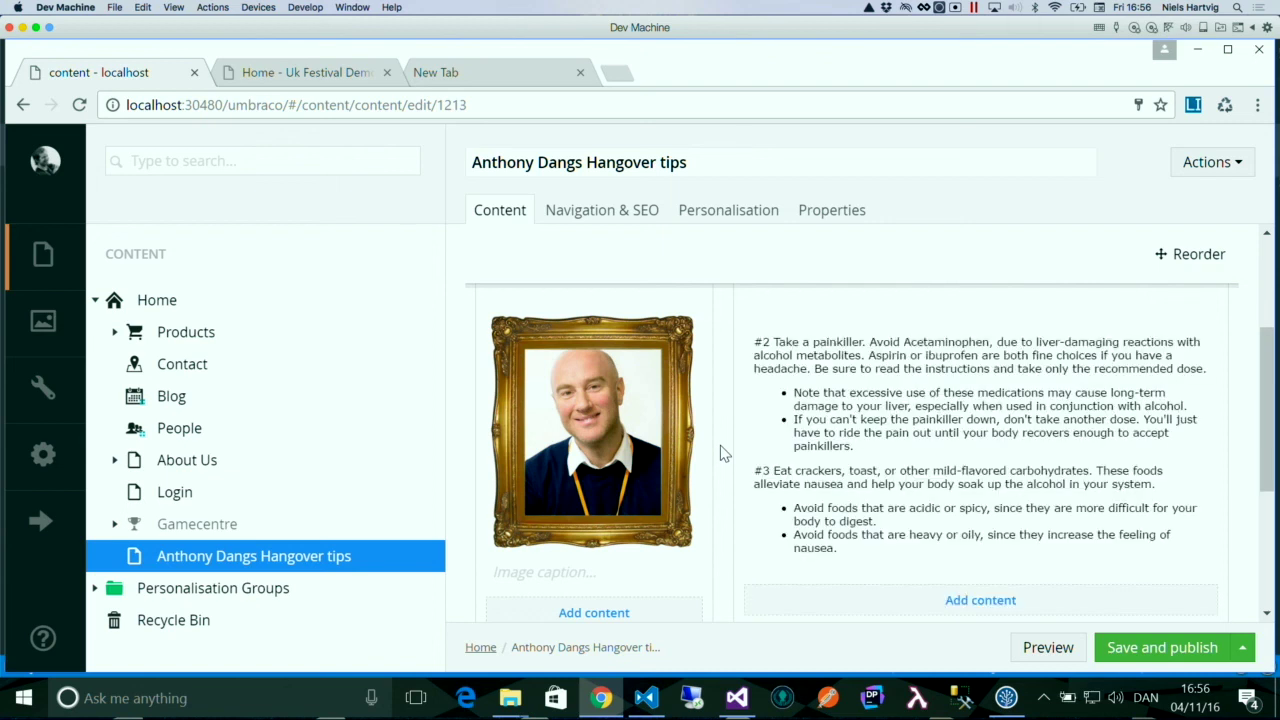
key("super+Tab")
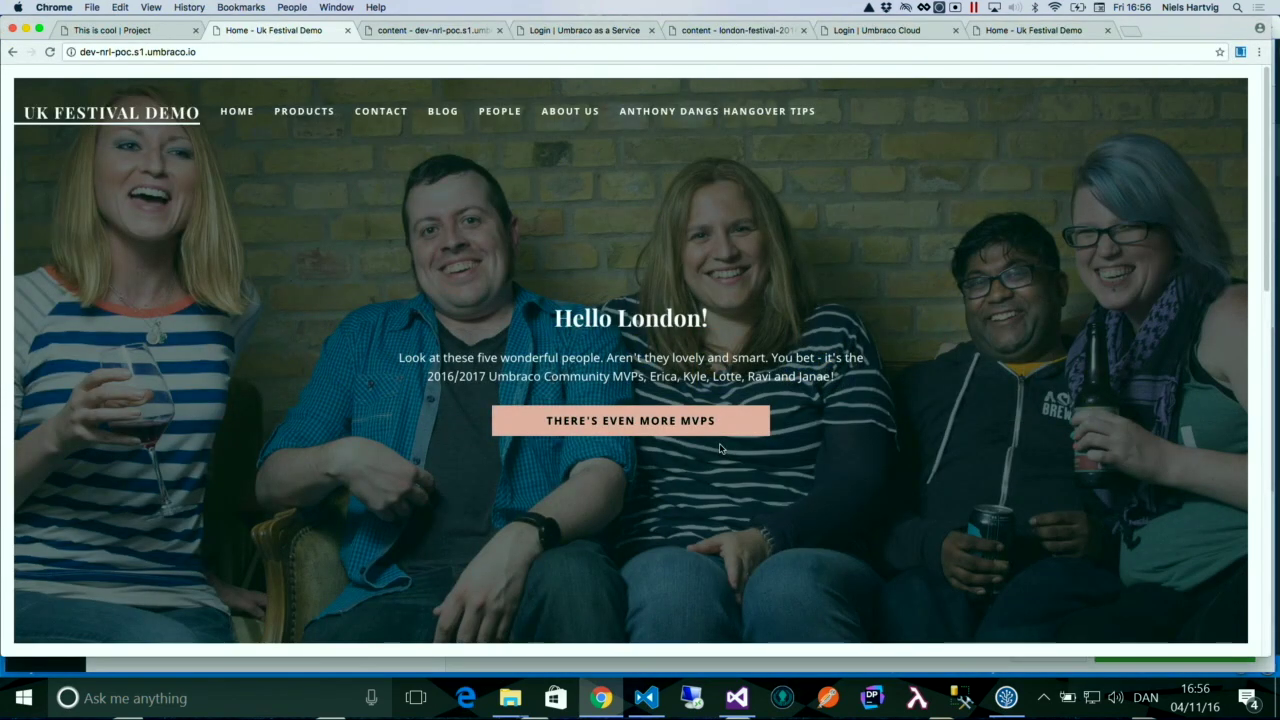
key("super+Tab")
key("super+Tab")
key("super+Tab")
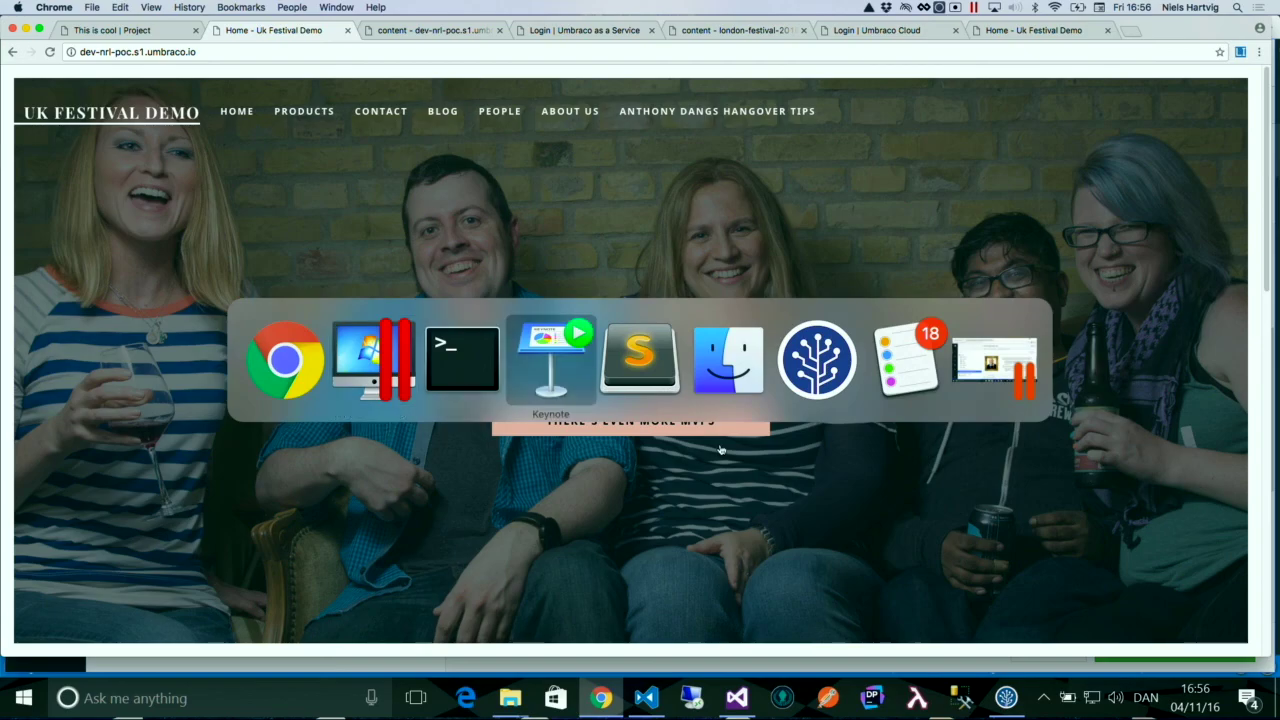